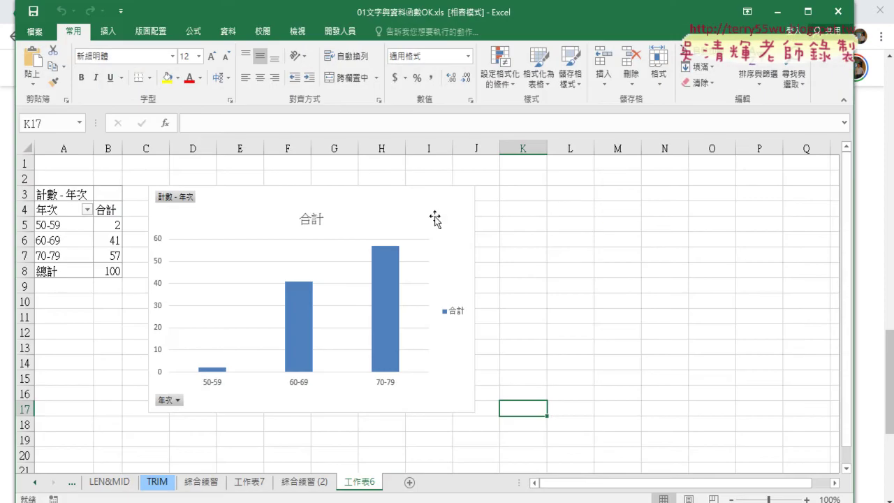
Open the 綜合練習 worksheet in a maximized window and clear the 手機 column's formulas from E4 downward.
click(197, 484)
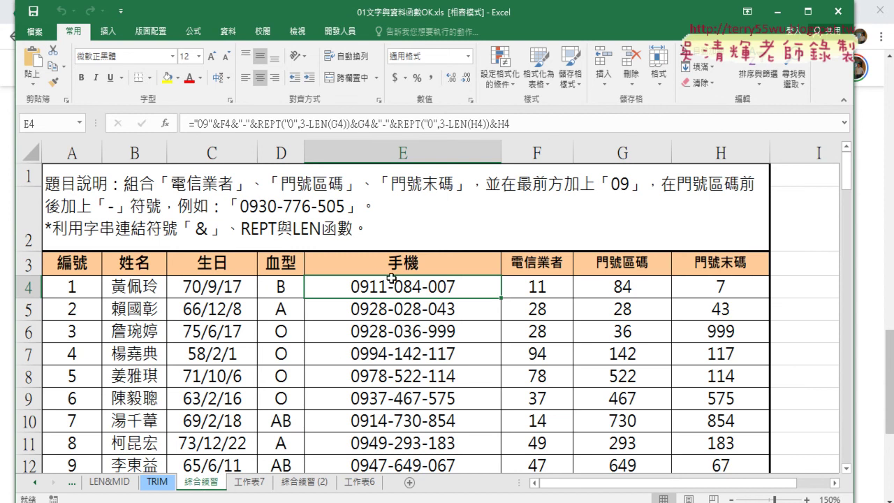
click(808, 11)
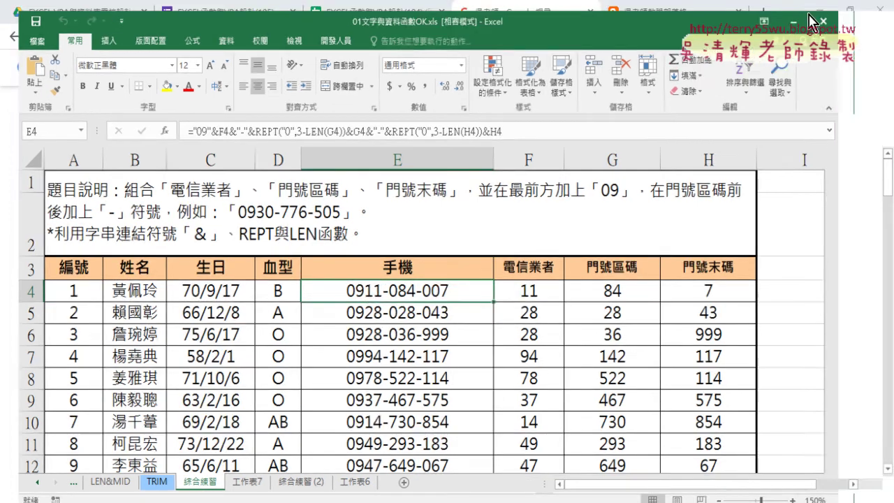
click(392, 155)
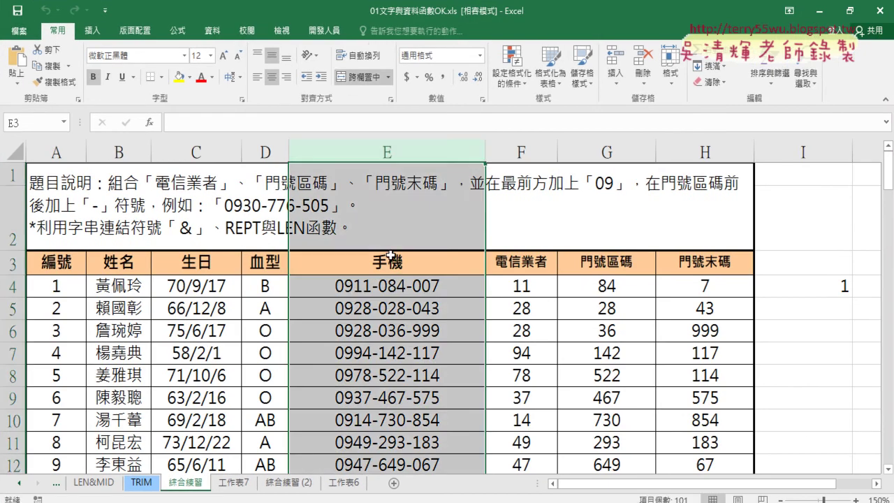
click(396, 291)
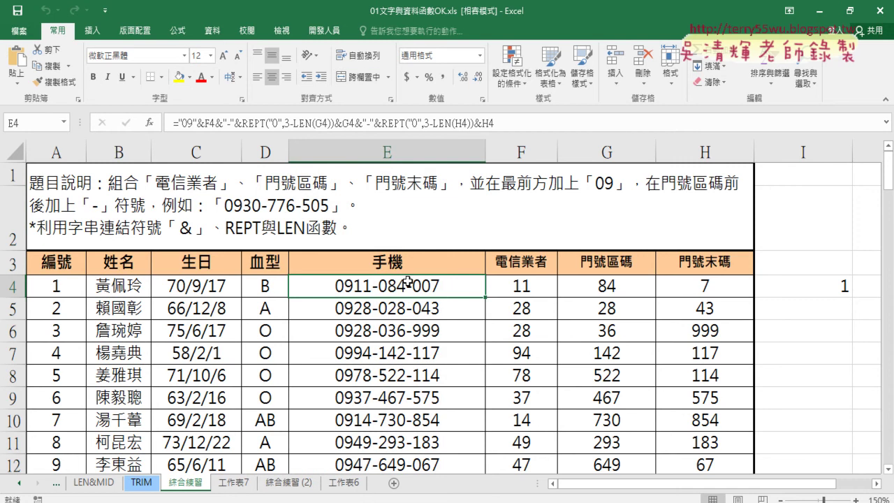
key(ctrl+shift+Down)
key(Delete)
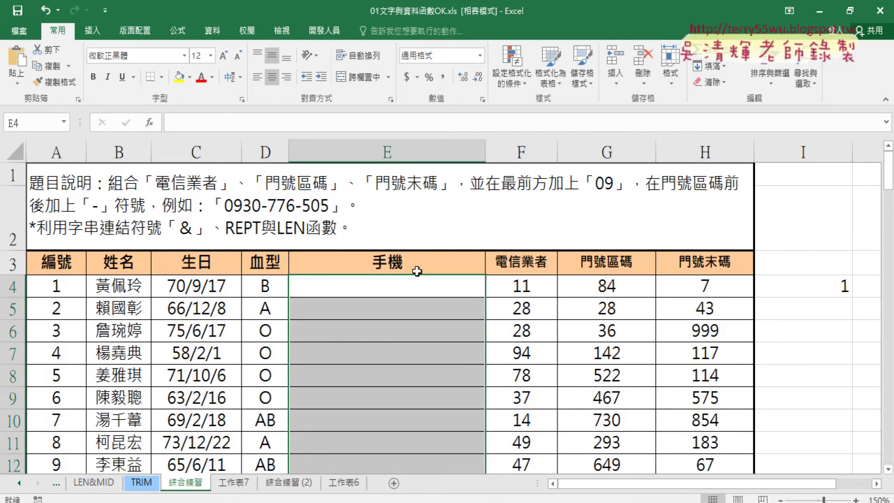
Examine the 電信業者, 門號區碼 and 門號末碼 values in F4:H4 and the task description for the empty 手機 cell E4.
scroll(415, 270, down, 1)
scroll(472, 246, up, 1)
drag(887, 180, 887, 191)
drag(524, 198, 704, 201)
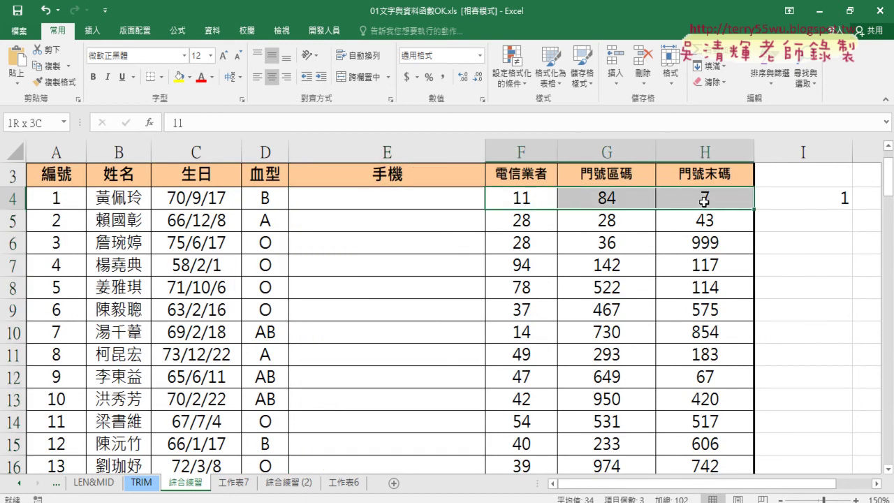
click(399, 198)
scroll(400, 202, up, 1)
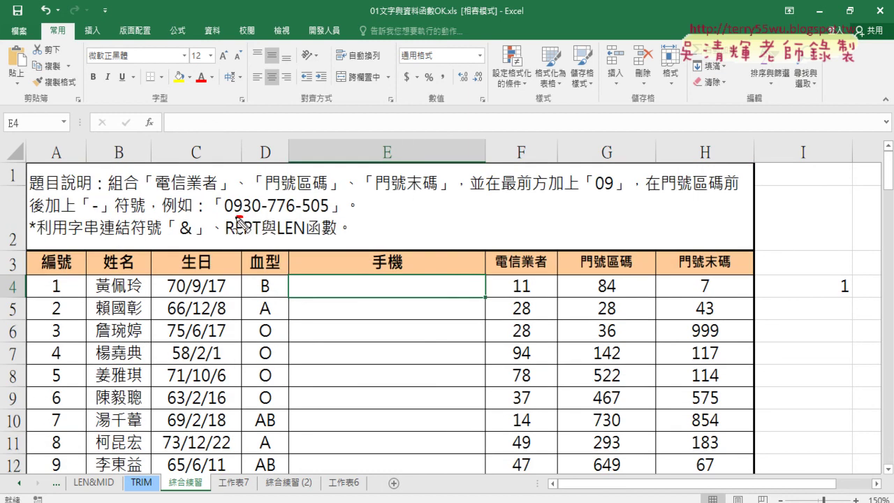
drag(224, 223, 242, 223)
drag(513, 298, 552, 282)
drag(271, 227, 329, 229)
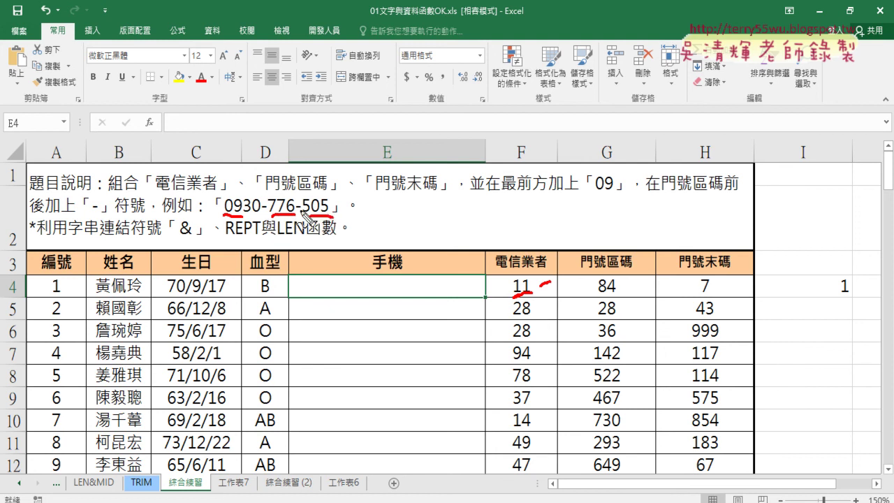
drag(649, 285, 662, 285)
drag(592, 296, 616, 299)
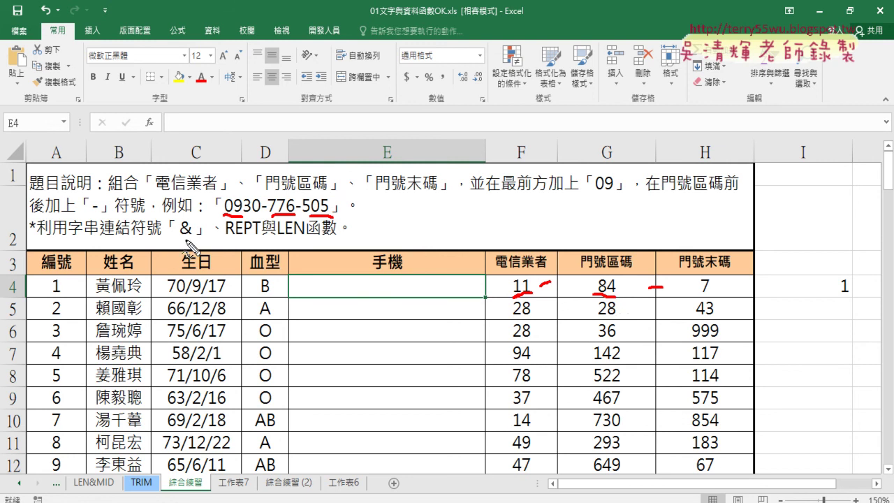
drag(177, 242, 199, 244)
drag(225, 239, 304, 241)
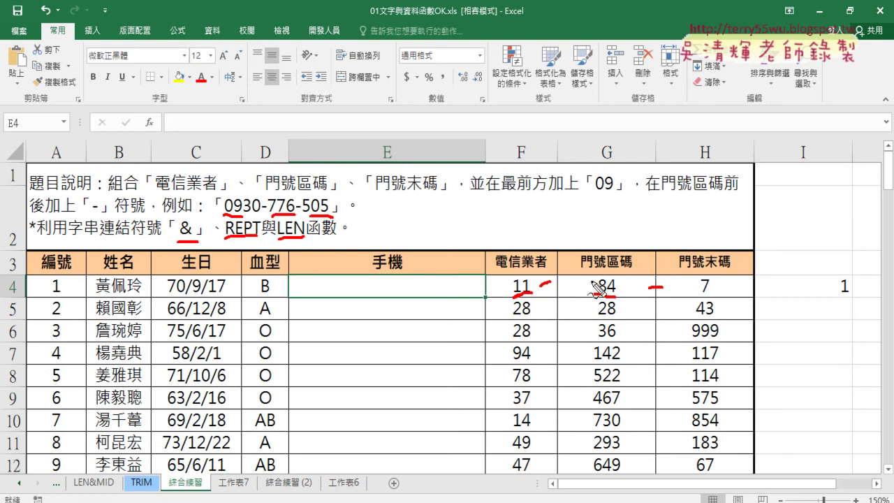
mouse_move(592, 282)
mouse_down()
mouse_move(589, 299)
mouse_move(605, 296)
mouse_move(598, 280)
mouse_move(593, 294)
mouse_up()
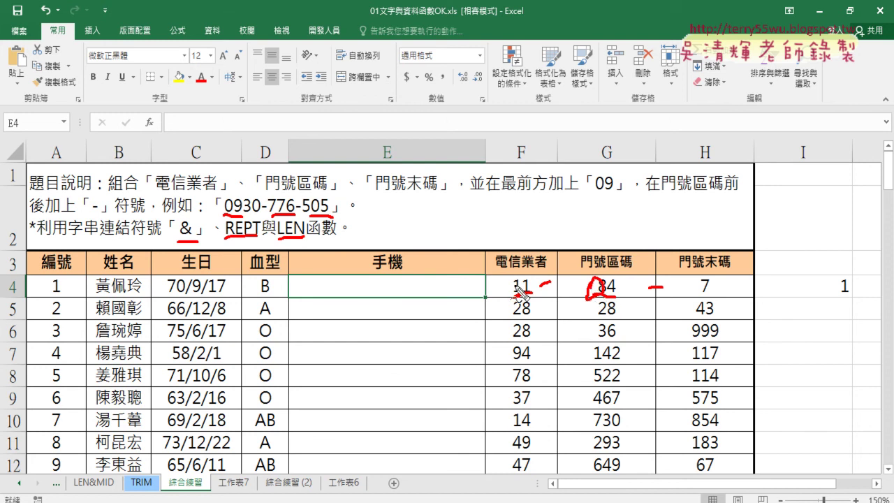
drag(284, 242, 305, 244)
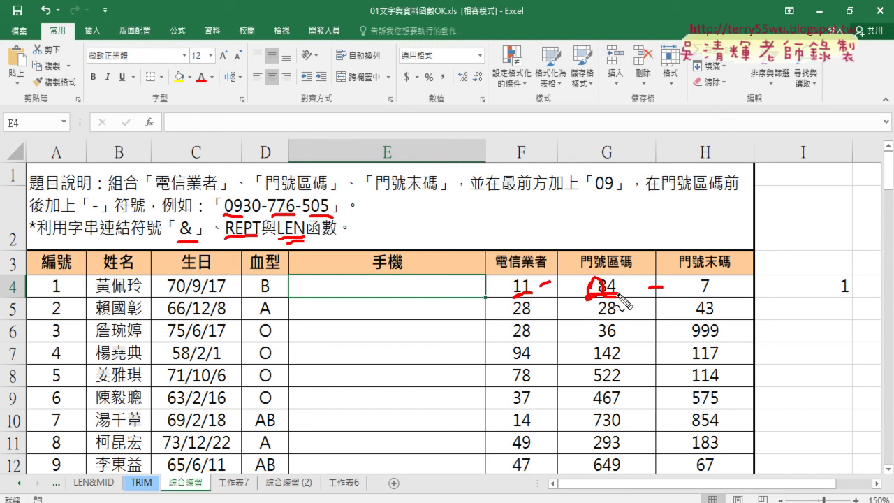
mouse_move(587, 201)
mouse_down()
mouse_move(588, 228)
mouse_move(614, 227)
mouse_up()
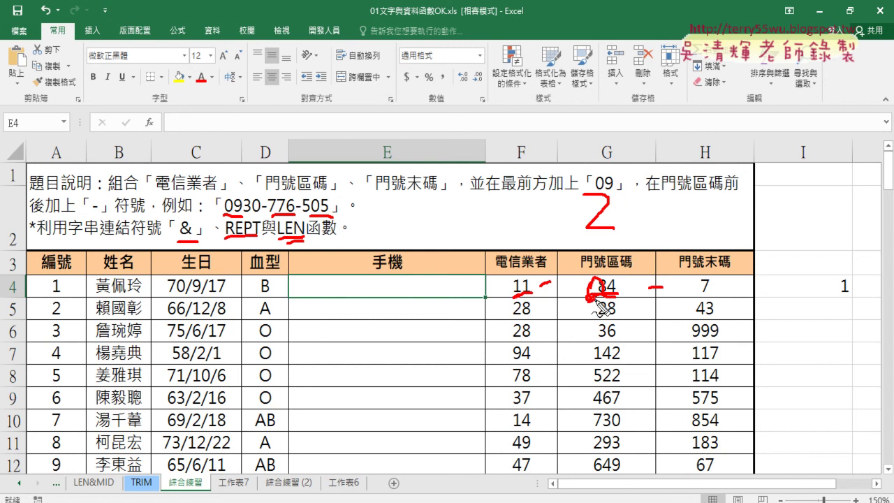
mouse_move(534, 197)
mouse_down()
mouse_move(552, 229)
mouse_move(538, 230)
mouse_move(574, 221)
mouse_up()
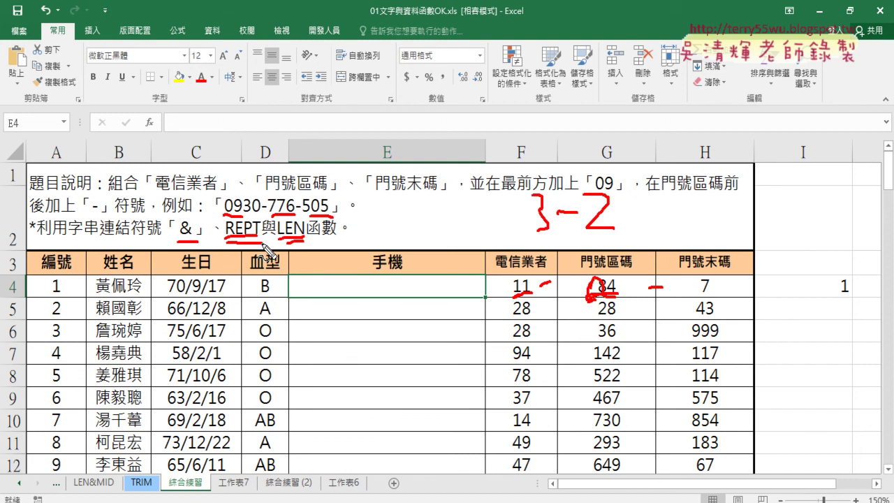
key(Escape)
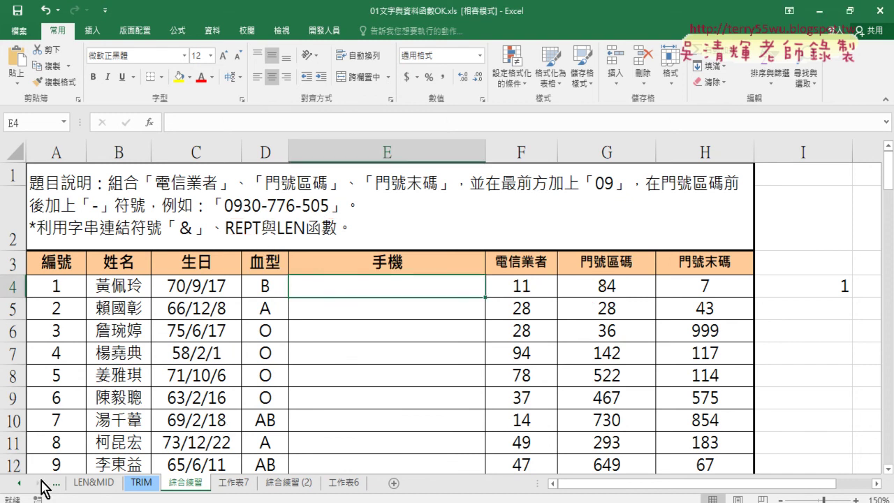
Switch to the REPT worksheet and check the first employee's 銷售量 in B3.
click(20, 483)
click(20, 483)
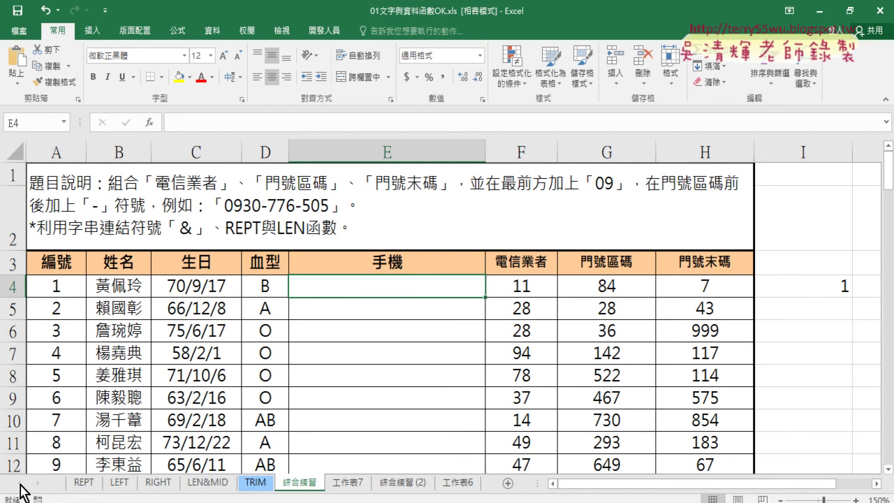
click(83, 483)
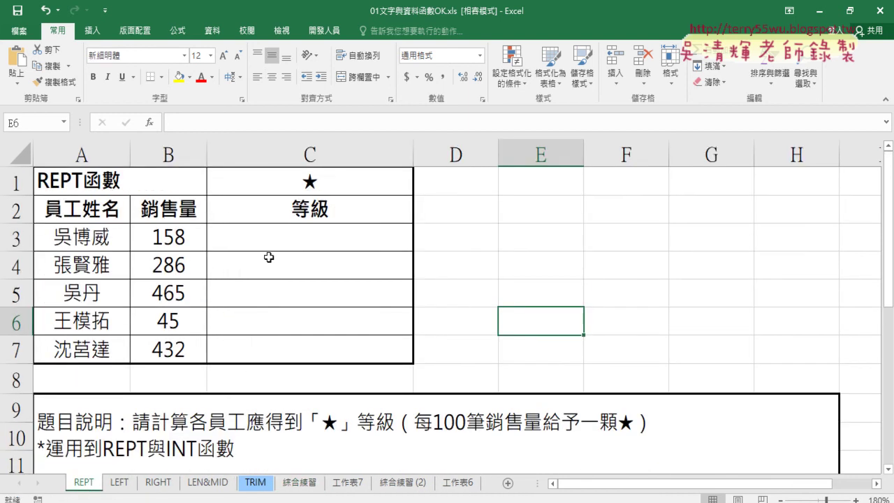
click(170, 237)
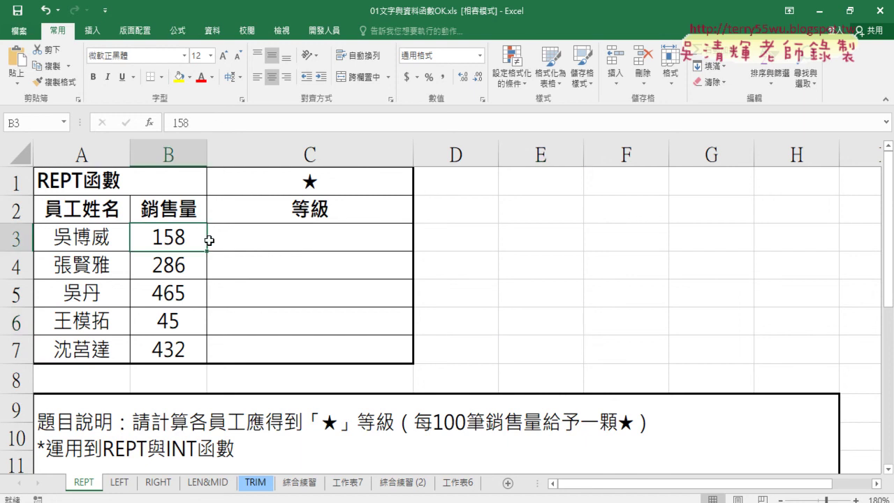
Insert the REPT function from the 文字 category into the first 等級 cell, C3.
click(289, 252)
click(149, 122)
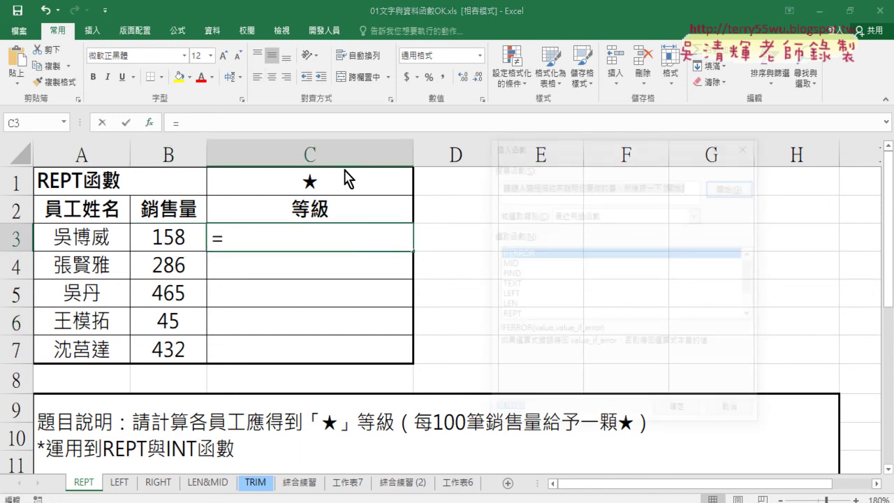
click(601, 214)
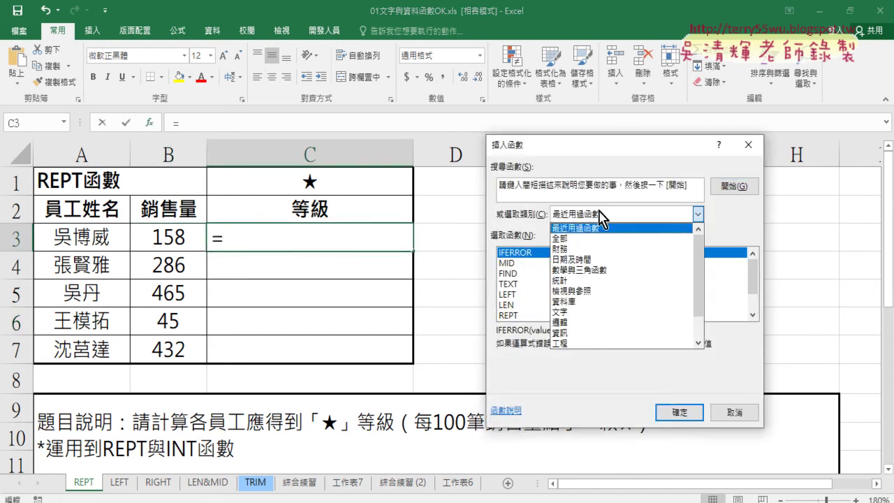
click(590, 319)
drag(753, 259, 753, 294)
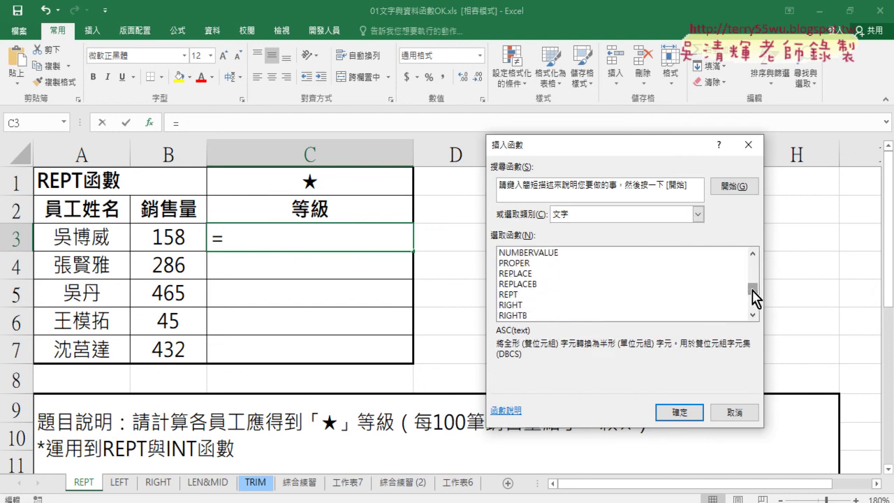
click(515, 294)
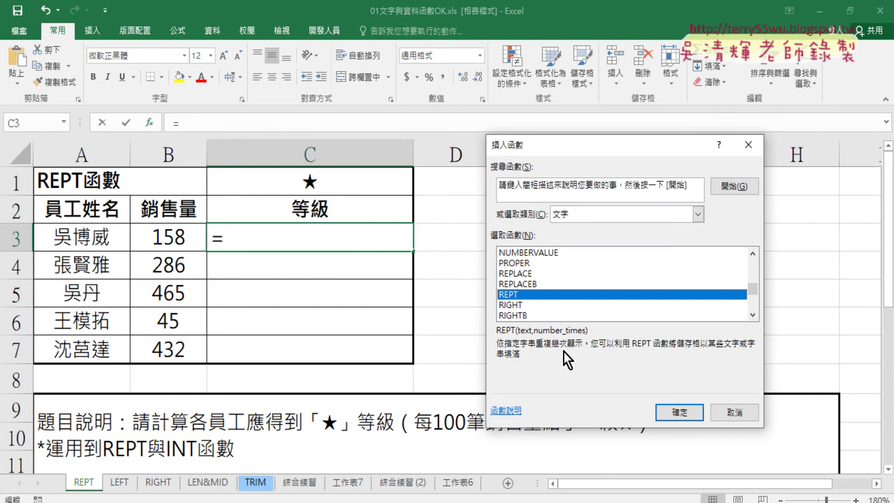
click(680, 413)
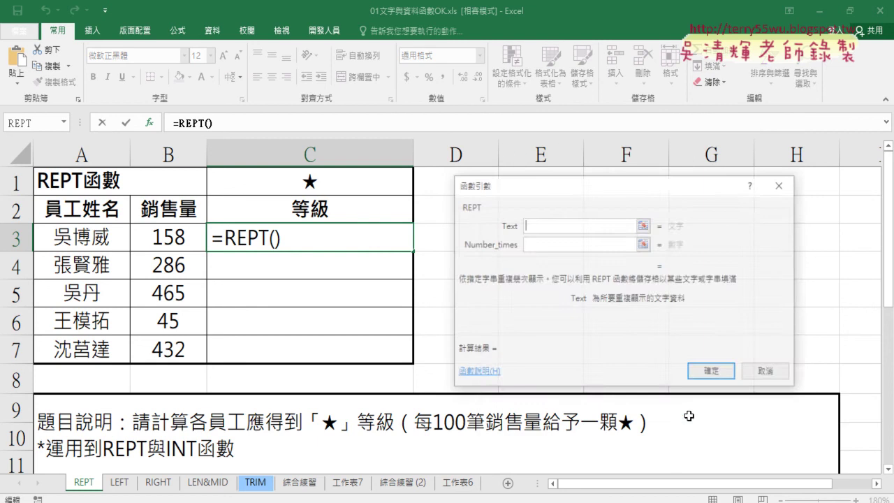
Set REPT's Text argument to C1 and its Number_times argument to B3/100.
click(342, 187)
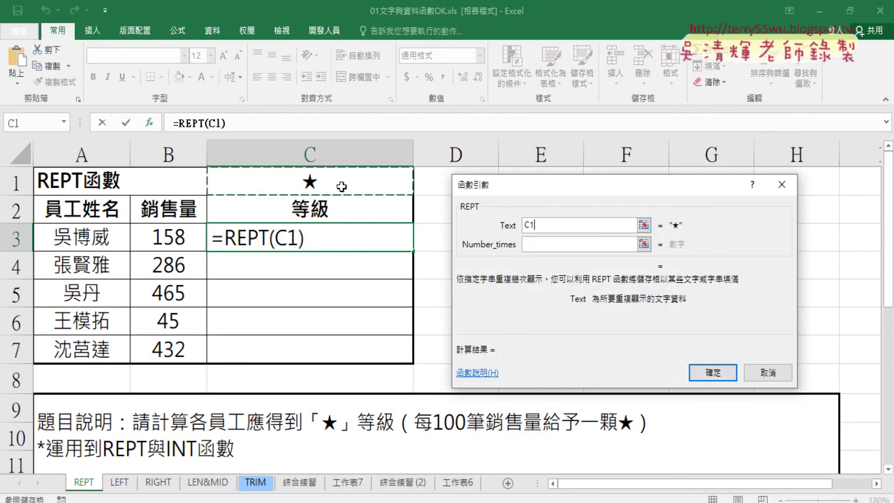
click(541, 245)
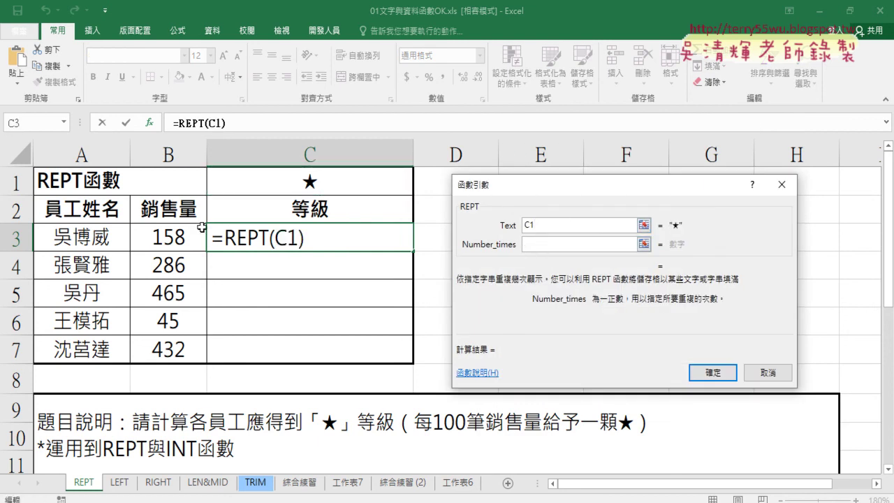
click(170, 238)
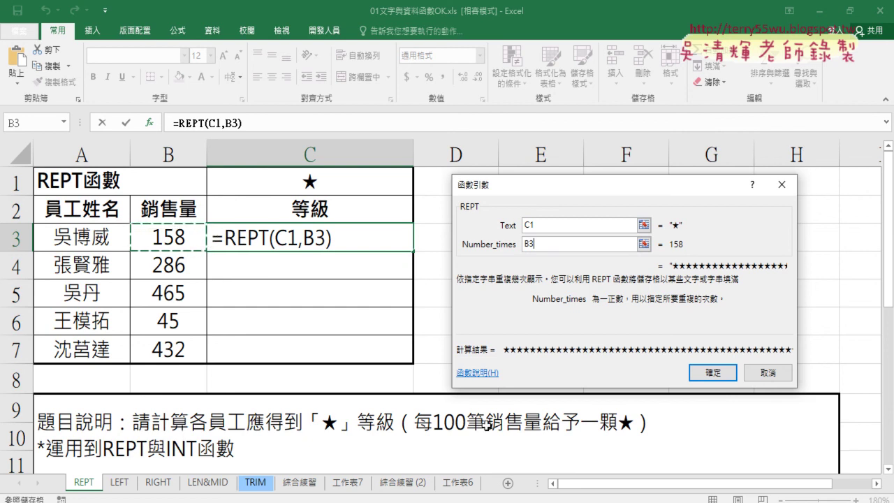
text(/)
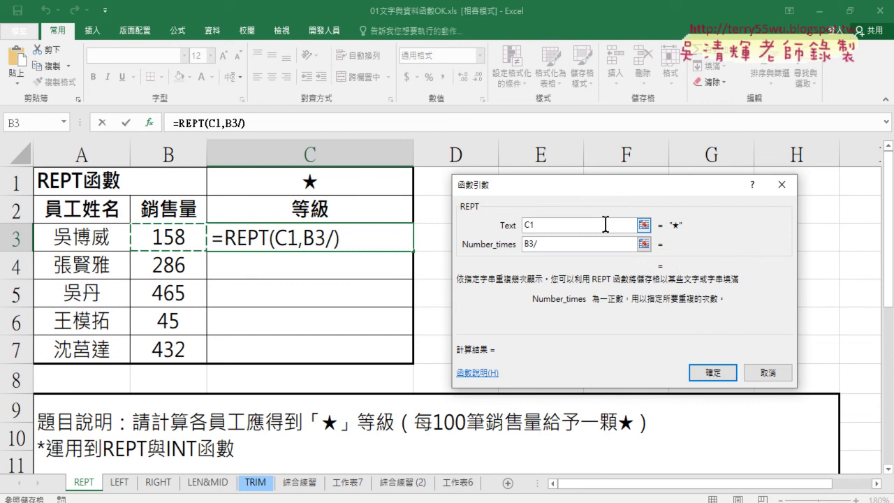
text(100)
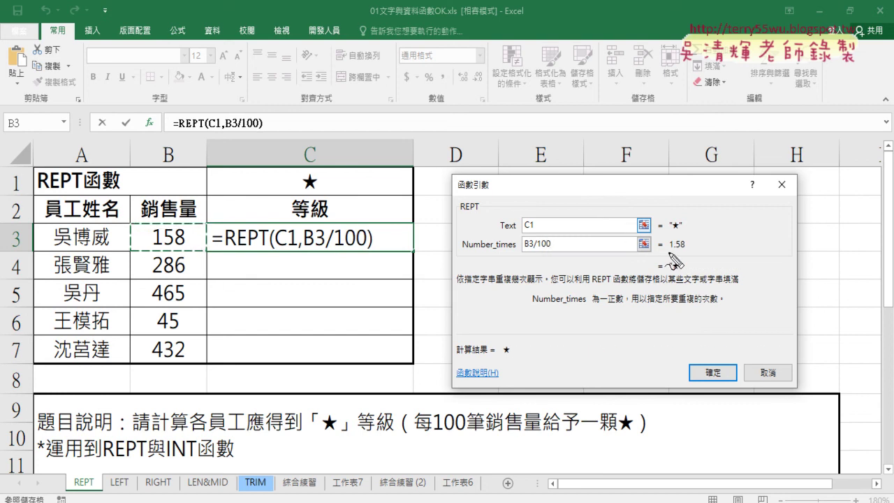
drag(669, 251, 682, 246)
drag(668, 273, 682, 266)
drag(672, 248, 687, 246)
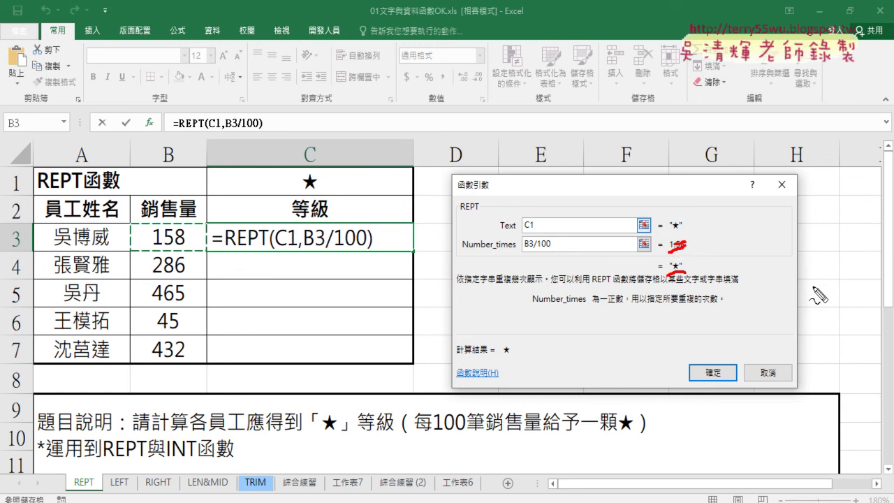
key(Escape)
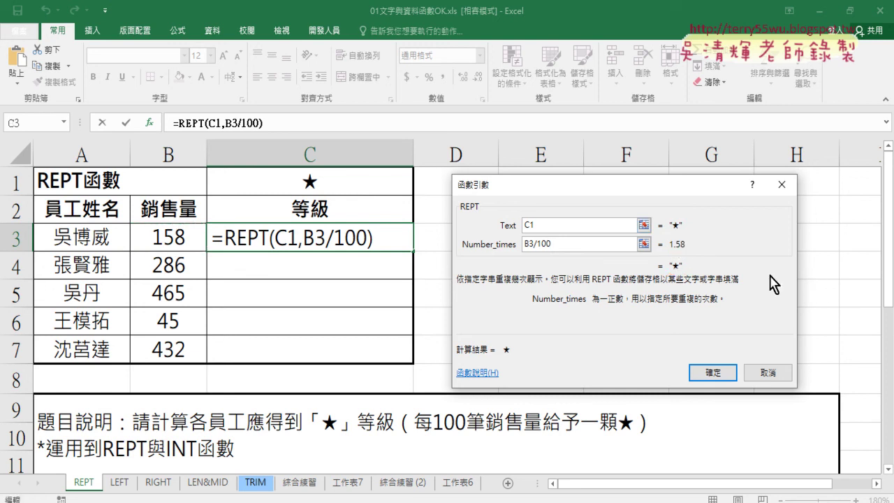
Wrap the Number_times argument in the INT function so that it reads int(B3/100).
click(528, 244)
text(ㄞ)
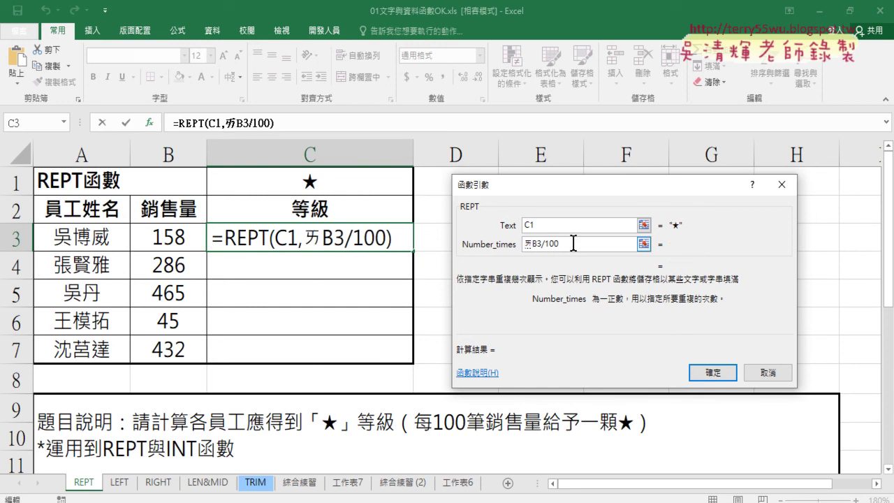
key(BackSpace)
text(int)
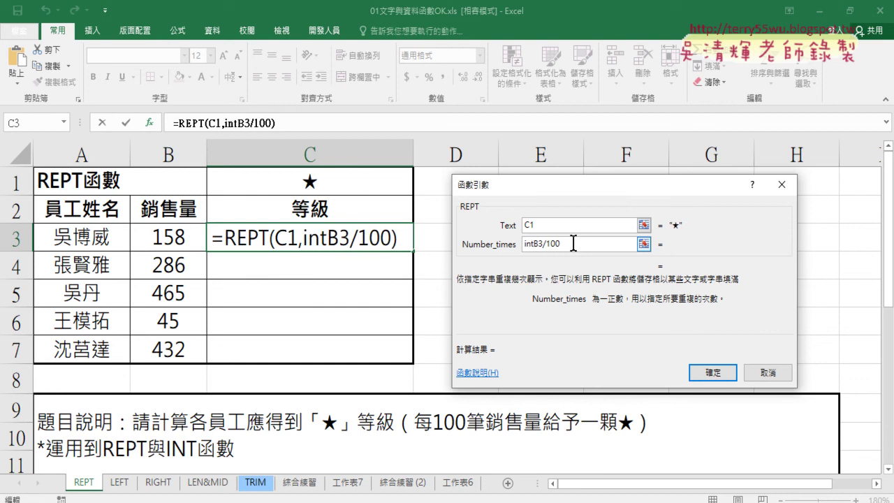
text(()
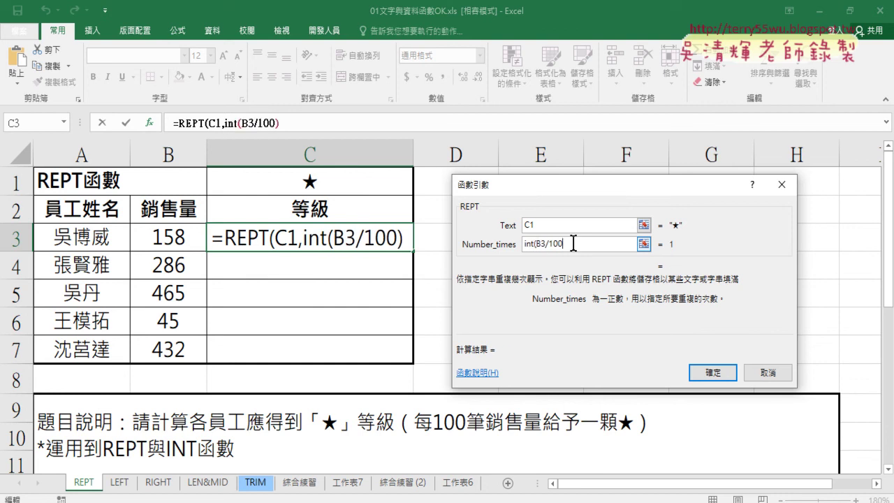
text())
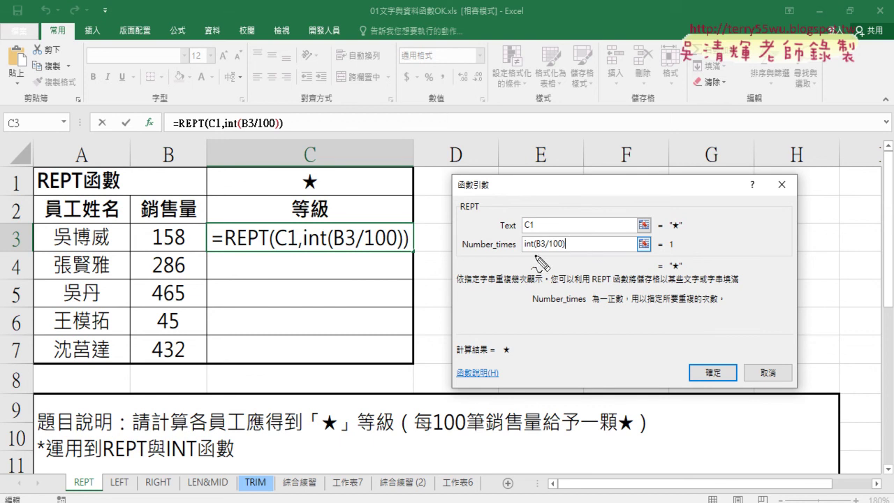
drag(521, 258, 536, 257)
mouse_move(543, 222)
mouse_down()
mouse_move(595, 210)
mouse_move(645, 222)
mouse_move(656, 229)
mouse_move(646, 246)
mouse_move(672, 254)
mouse_up()
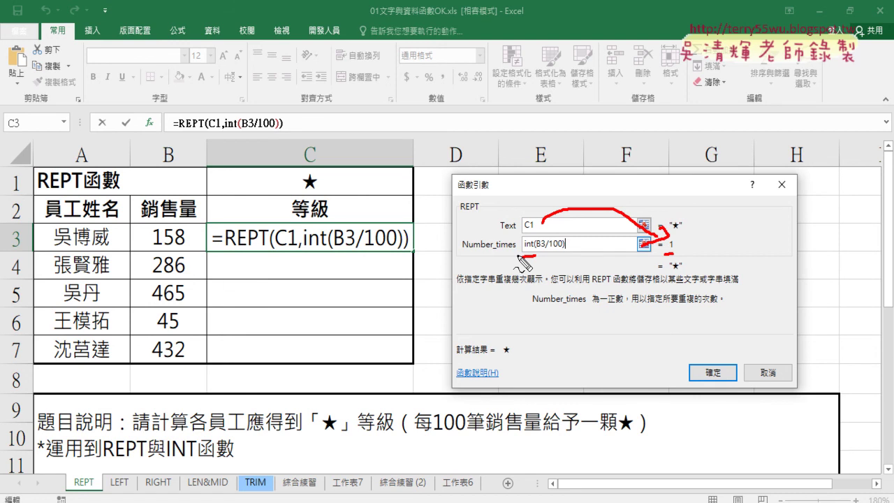
Confirm the REPT formula in C3 and fill it down through C7.
click(712, 372)
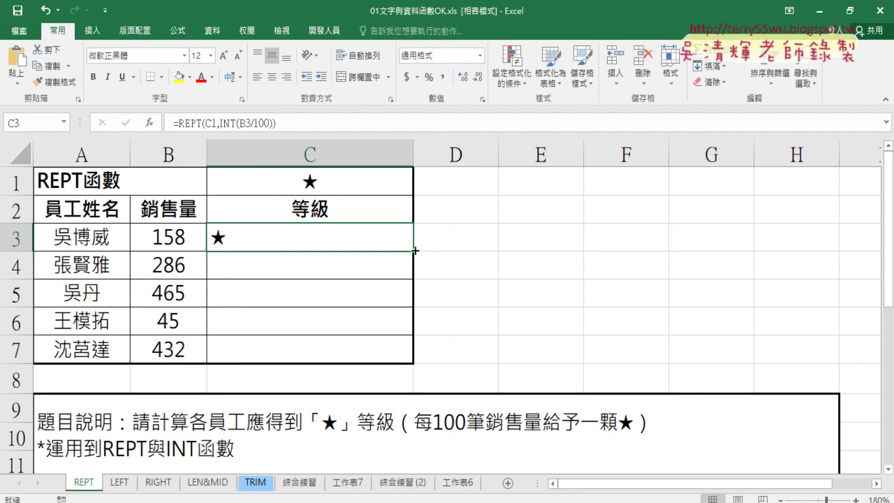
drag(413, 251, 406, 363)
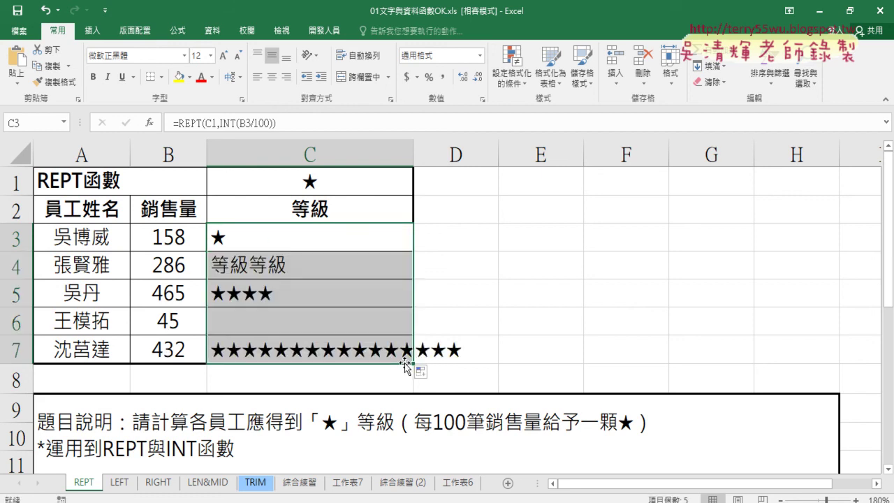
Compare the Text references in the REPT formulas of C3 to C5 with the star cell C1.
click(350, 231)
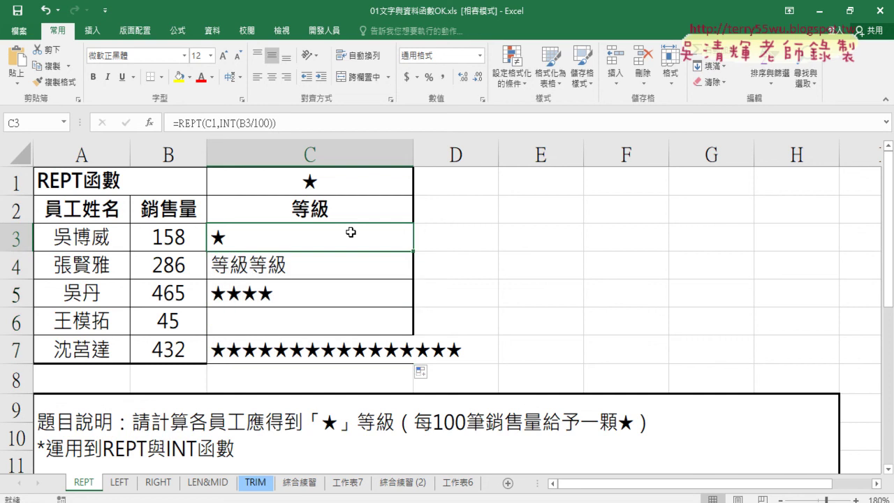
mouse_move(330, 197)
mouse_down()
mouse_move(307, 207)
mouse_move(334, 186)
mouse_move(324, 200)
mouse_up()
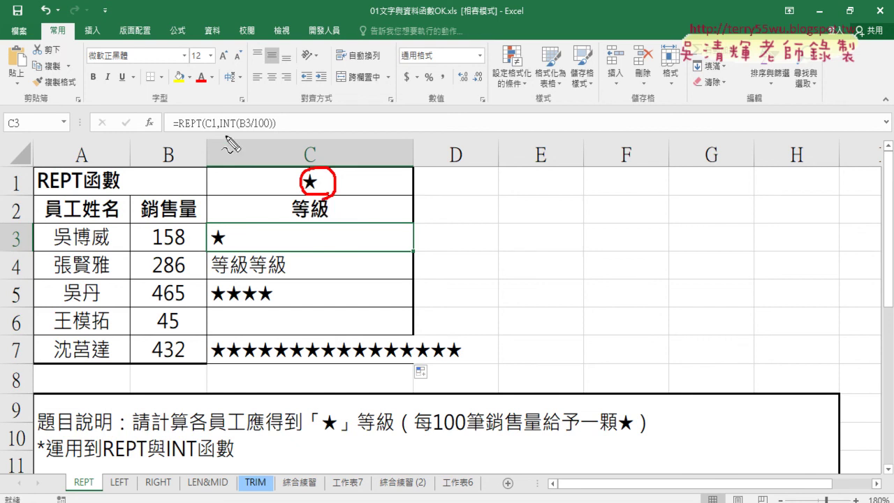
drag(197, 127, 210, 131)
mouse_move(213, 114)
mouse_down()
mouse_move(222, 120)
mouse_move(214, 132)
mouse_up()
key(Escape)
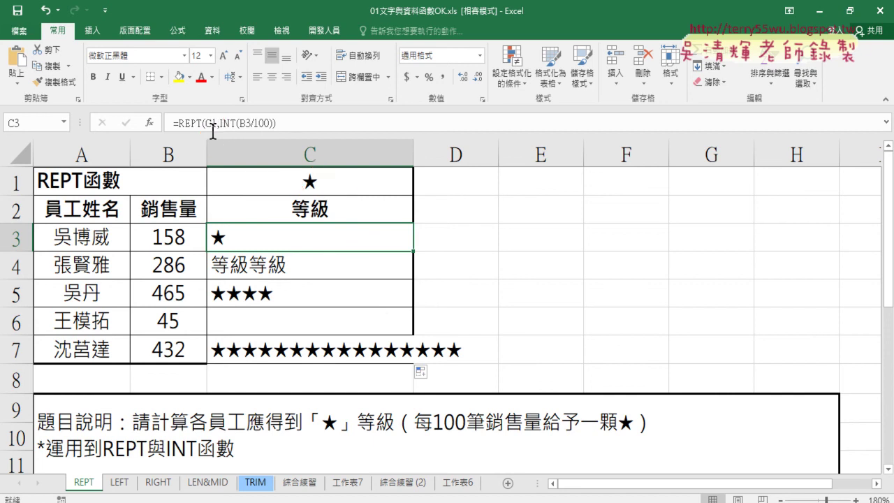
click(244, 267)
click(252, 292)
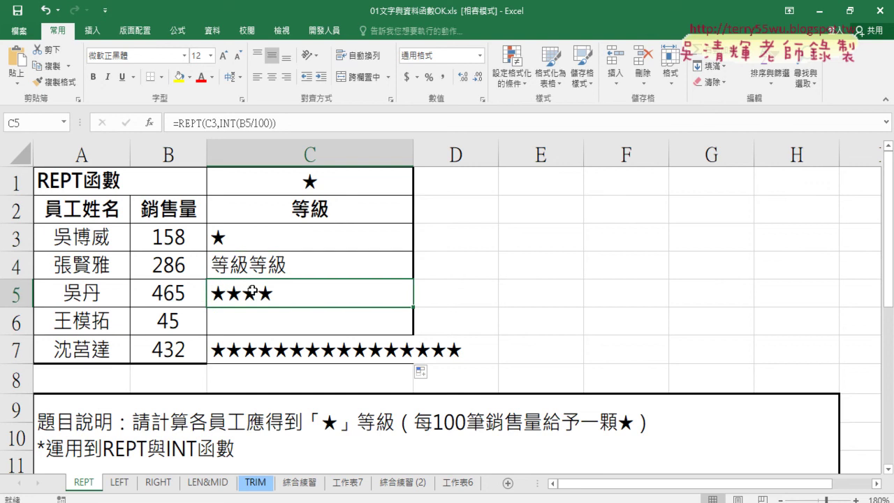
Lock the star reference in C3's formula as C$1 and refill the formula down through C7.
click(249, 237)
click(213, 123)
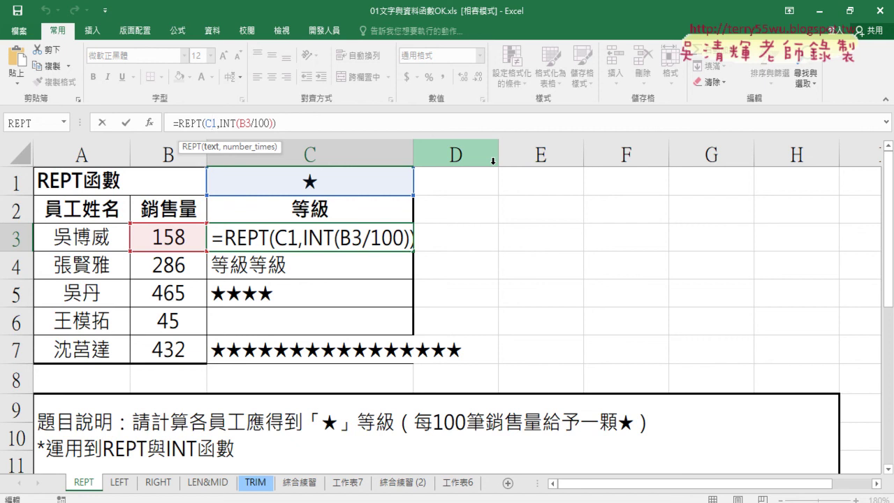
text($)
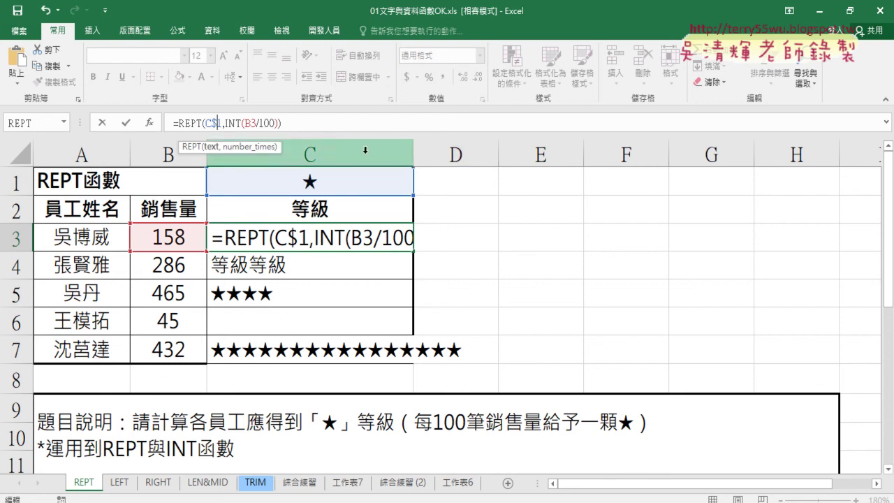
click(125, 122)
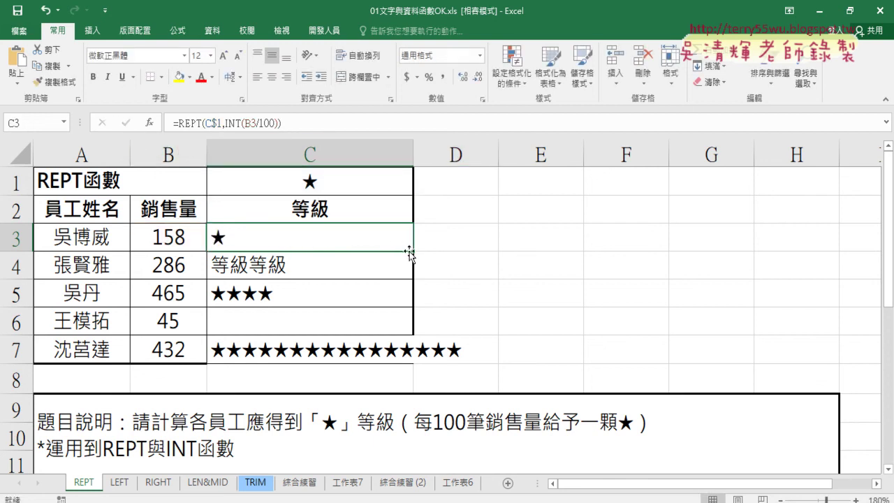
drag(412, 251, 407, 364)
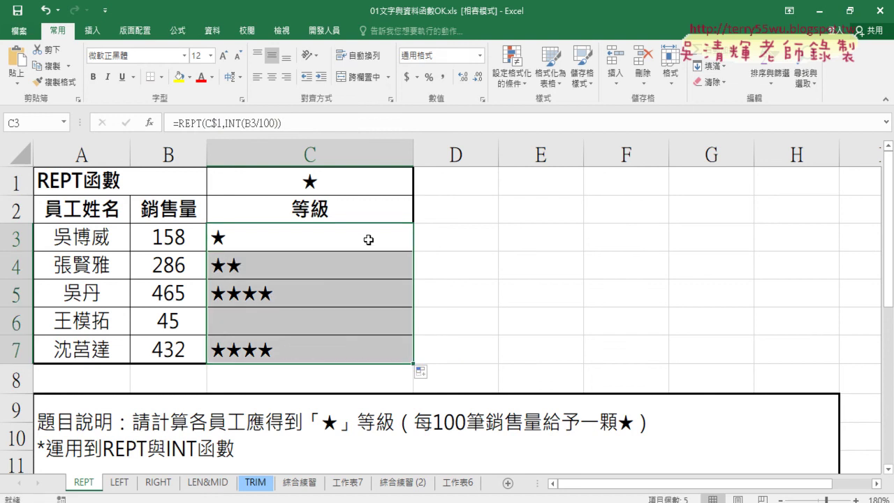
Review the Text and Number_times arguments of C3's REPT formula in the function arguments dialog, leaving the formula as is.
drag(283, 133, 179, 133)
key(Escape)
click(298, 243)
click(187, 123)
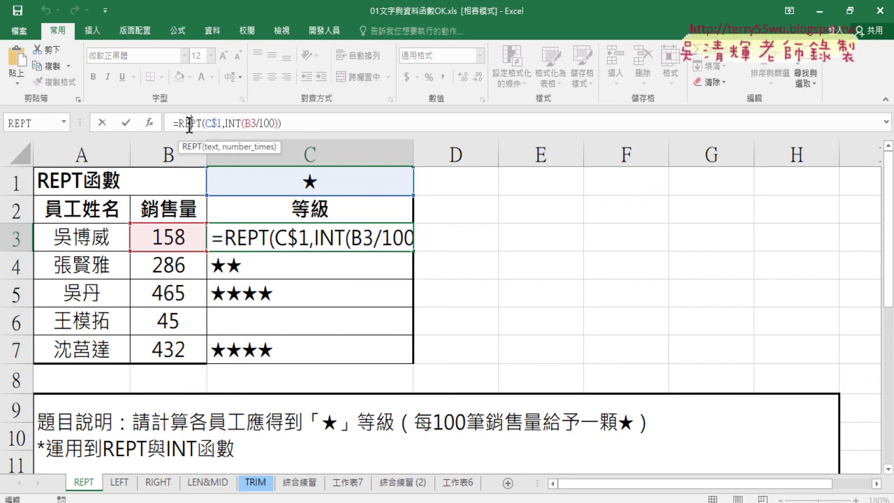
click(149, 123)
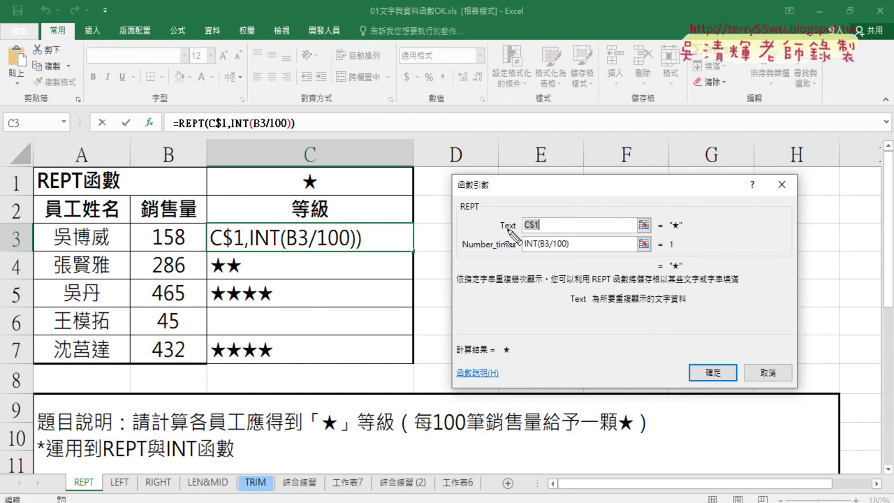
drag(500, 236, 517, 235)
drag(463, 255, 516, 258)
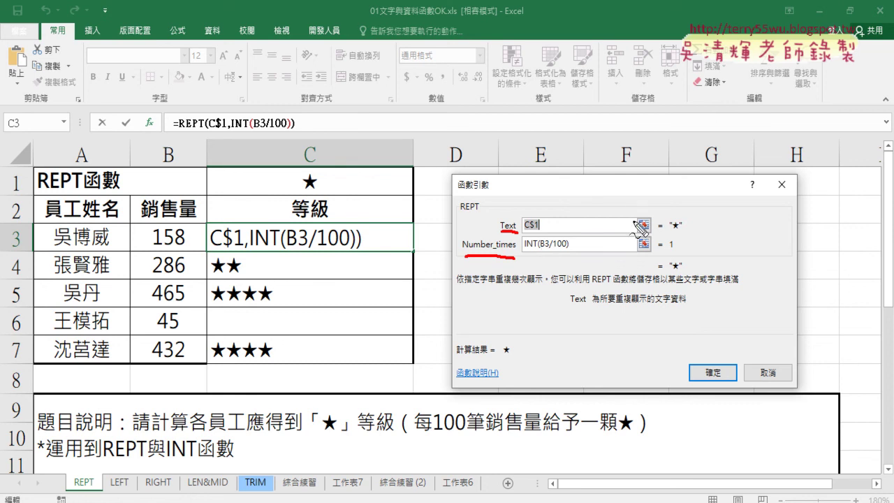
drag(667, 234, 679, 222)
mouse_move(666, 253)
mouse_down()
mouse_move(676, 249)
mouse_move(680, 269)
mouse_up()
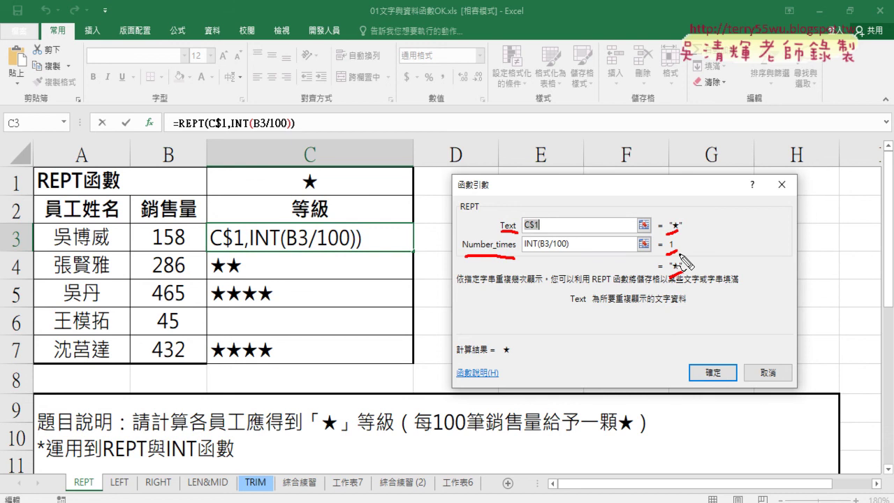
key(Escape)
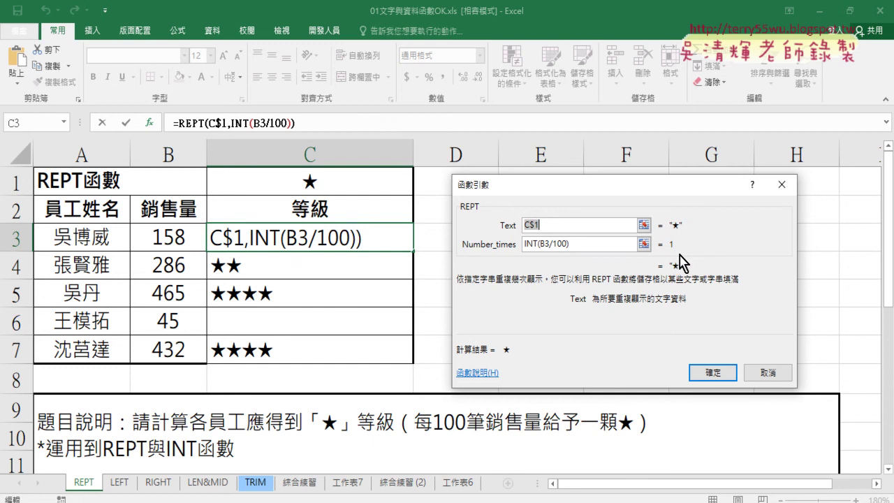
click(767, 372)
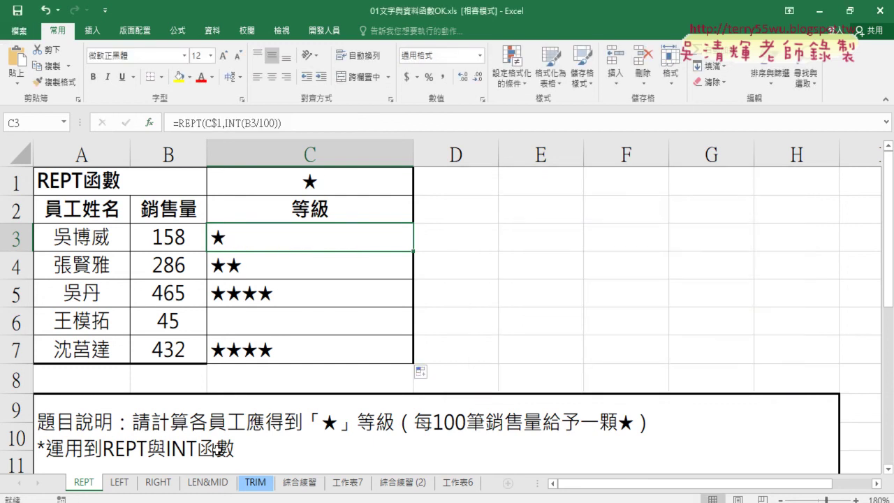
Switch to the LEN&MID worksheet and check the first 身份證號碼 entry in B3.
click(207, 482)
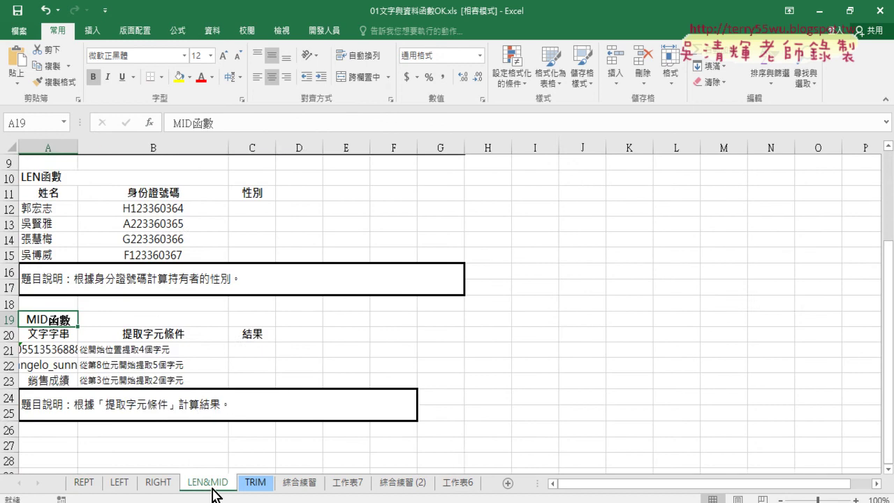
scroll(245, 390, up, 3)
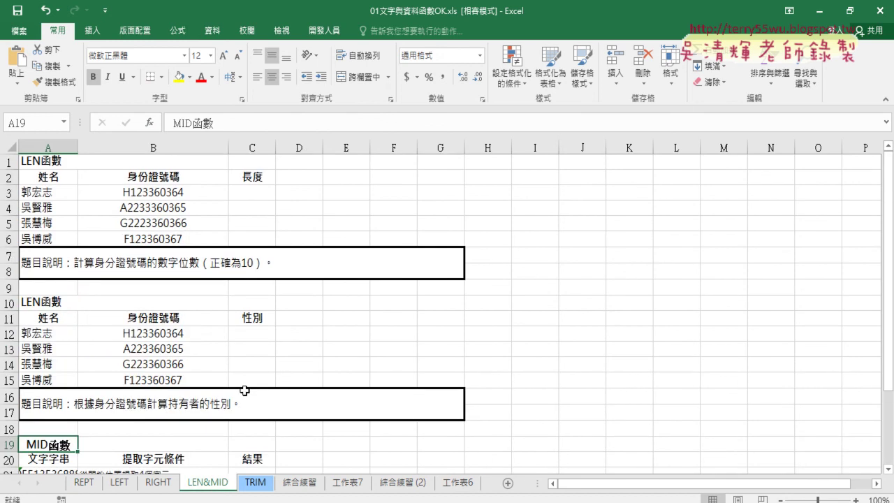
click(162, 196)
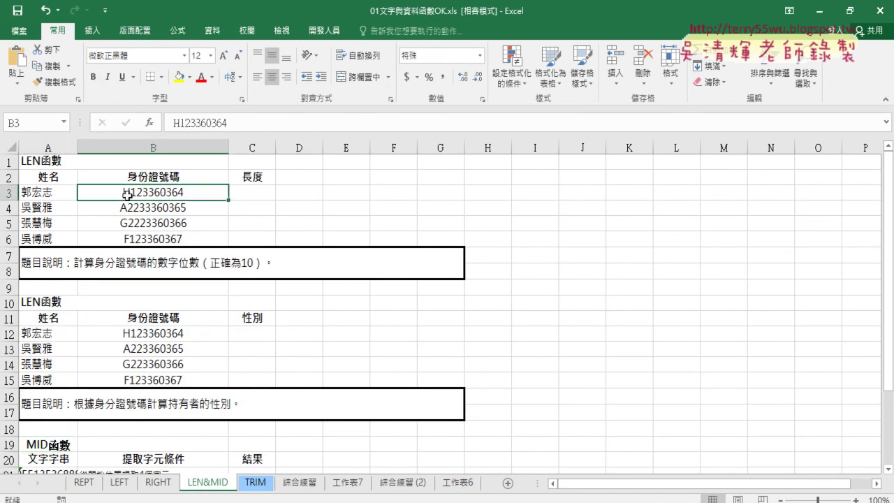
Insert the LEN function from the 文字 category into the first 長度 cell, C3.
click(264, 193)
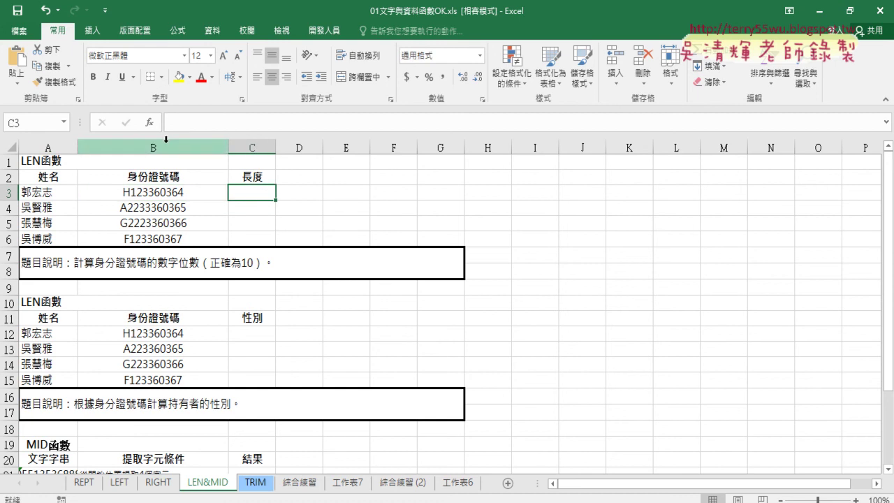
click(149, 123)
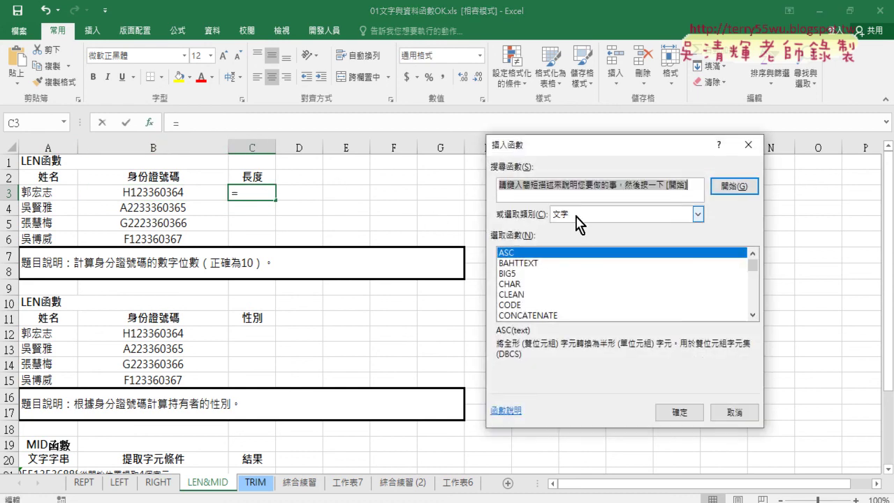
click(752, 315)
click(752, 315)
click(752, 315)
click(752, 314)
click(752, 315)
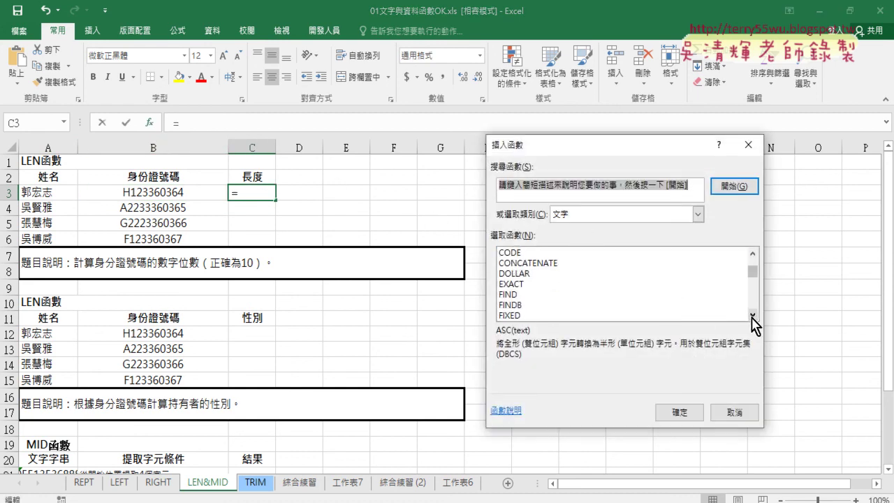
click(752, 315)
click(752, 314)
click(752, 315)
click(516, 316)
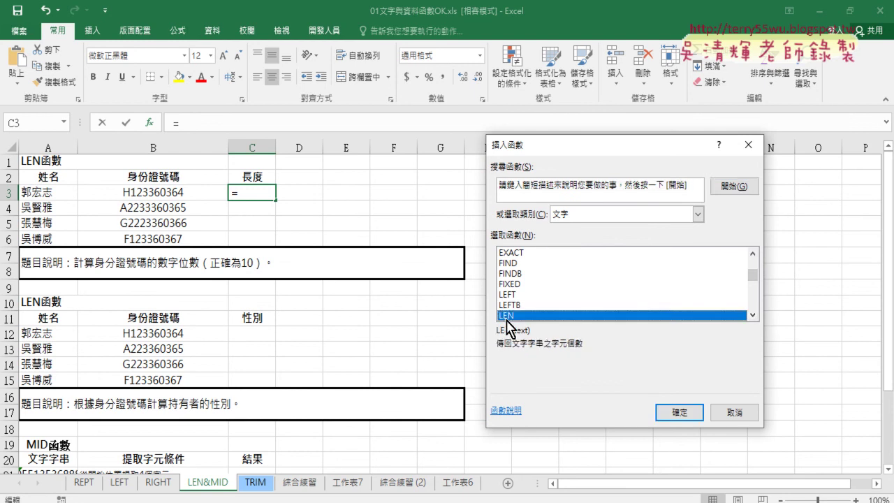
click(679, 412)
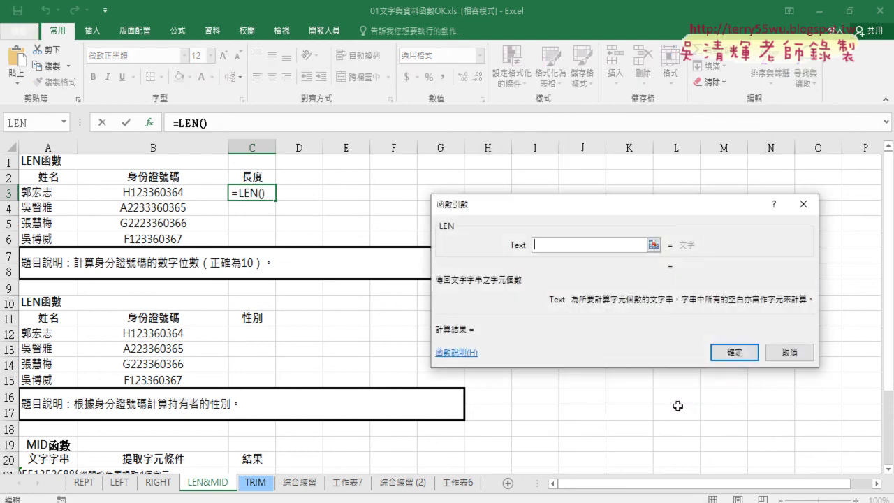
Set LEN's Text argument to B3 and fill the formula down through C6.
click(175, 196)
click(735, 353)
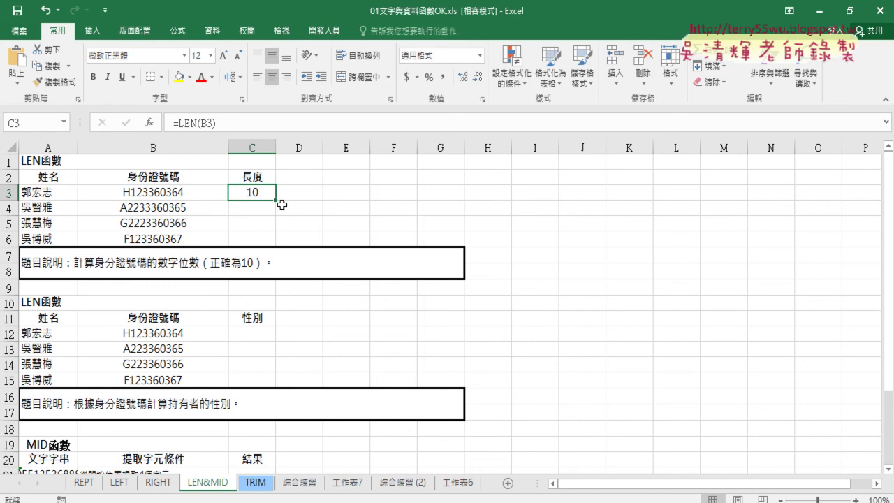
drag(275, 200, 278, 246)
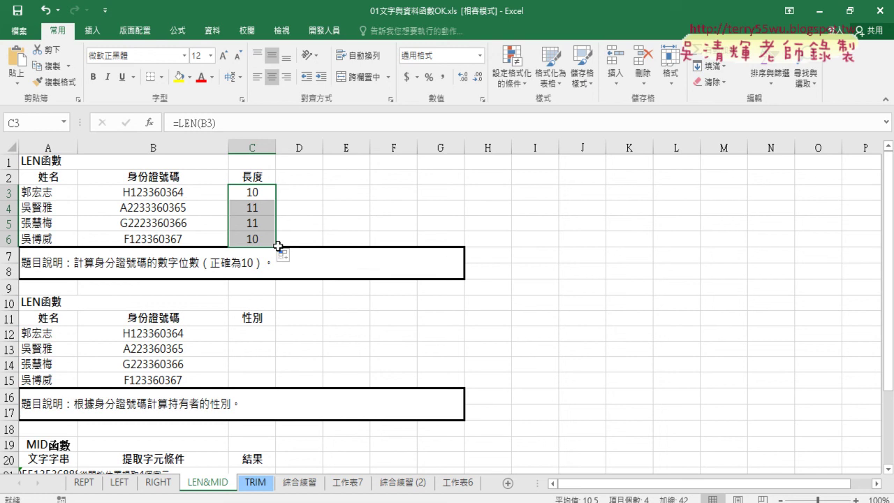
Check the 身份證號碼 and 長度 entries in B4:C5, and select the first 性別 cell, C12.
drag(253, 207, 153, 229)
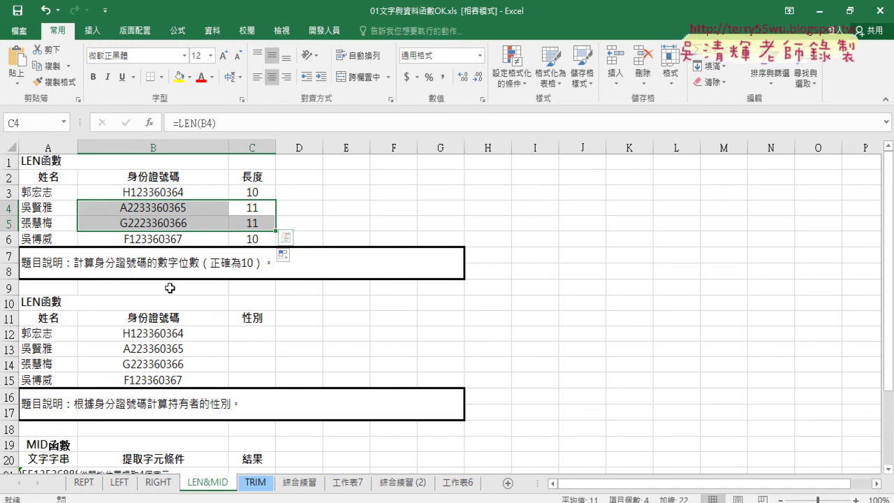
scroll(193, 285, down, 1)
click(261, 291)
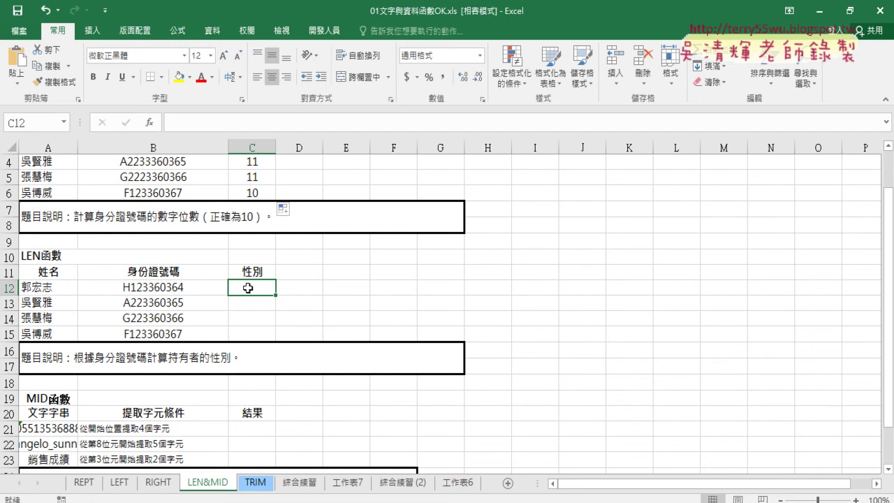
Switch to the 01文字與資料函數 folder in File Explorer and select the workbook 01文字與資料函數.xls.
click(361, 498)
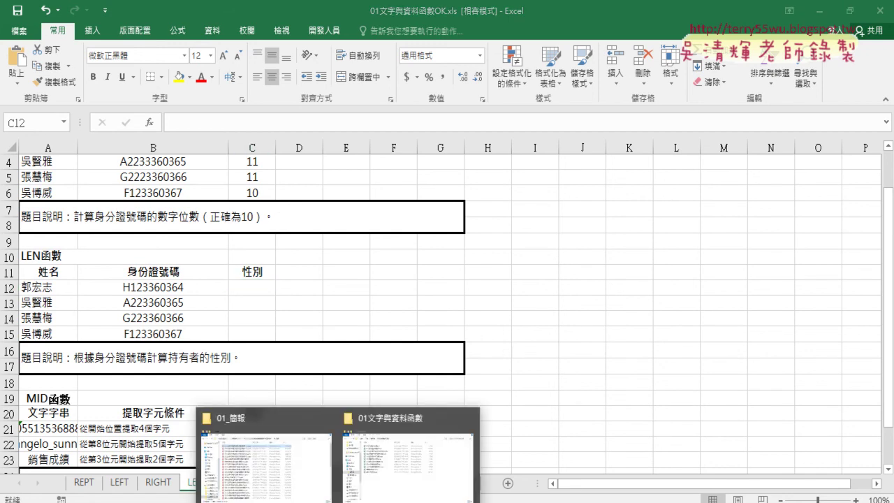
click(363, 478)
click(294, 165)
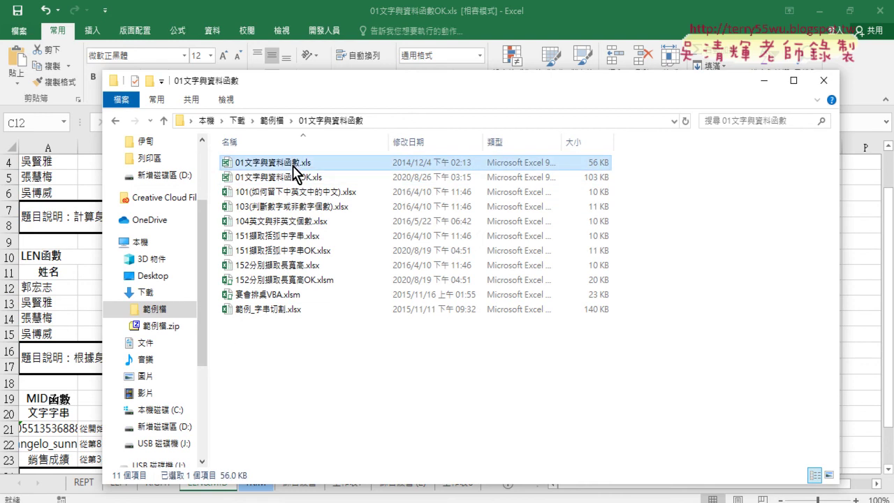